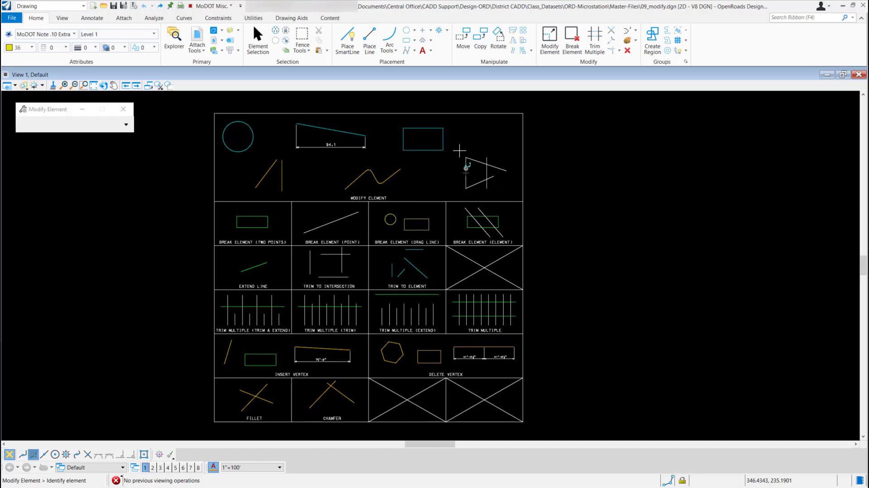
Step: Shrink the circle in the Modify Element practice area using Modify Element
{"action": "left_click", "coordinate": [84, 85]}
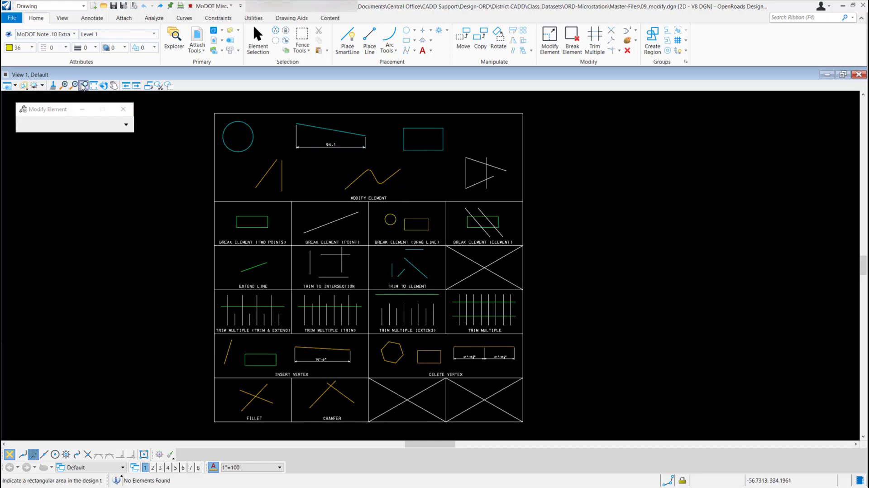
{"action": "left_click", "coordinate": [196, 104]}
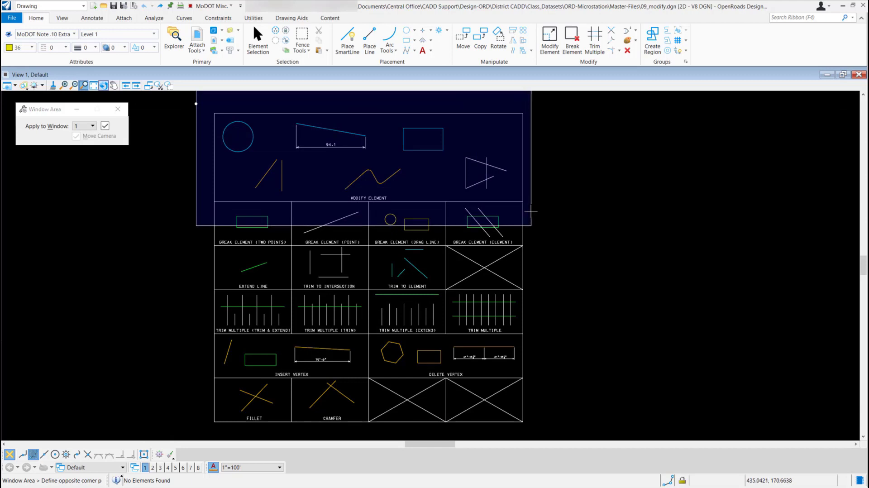
{"action": "left_click", "coordinate": [531, 226]}
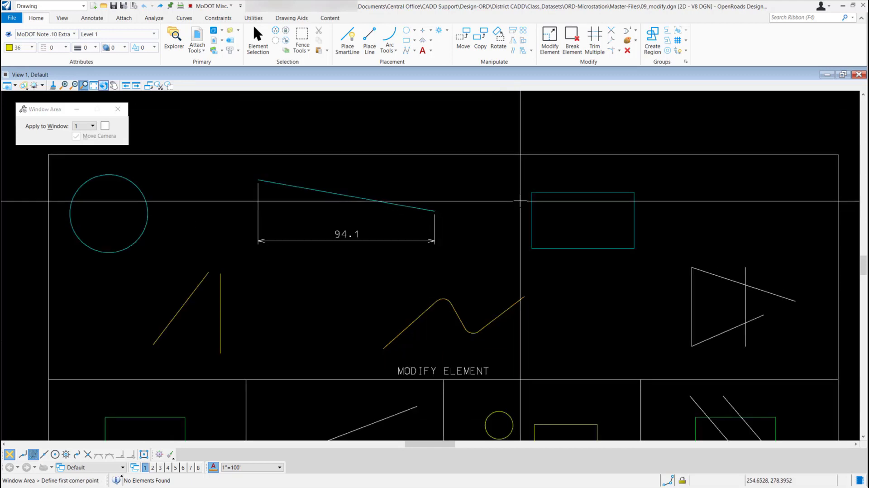
{"action": "right_click", "coordinate": [505, 194]}
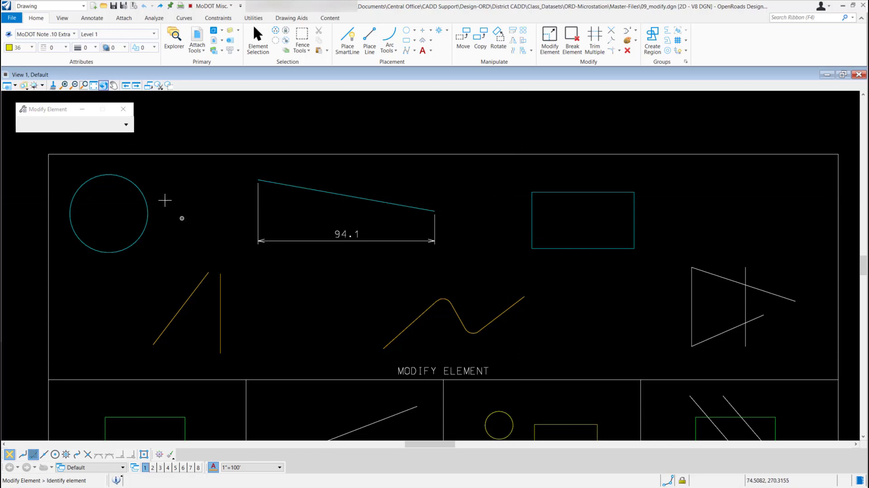
{"action": "left_click", "coordinate": [106, 252]}
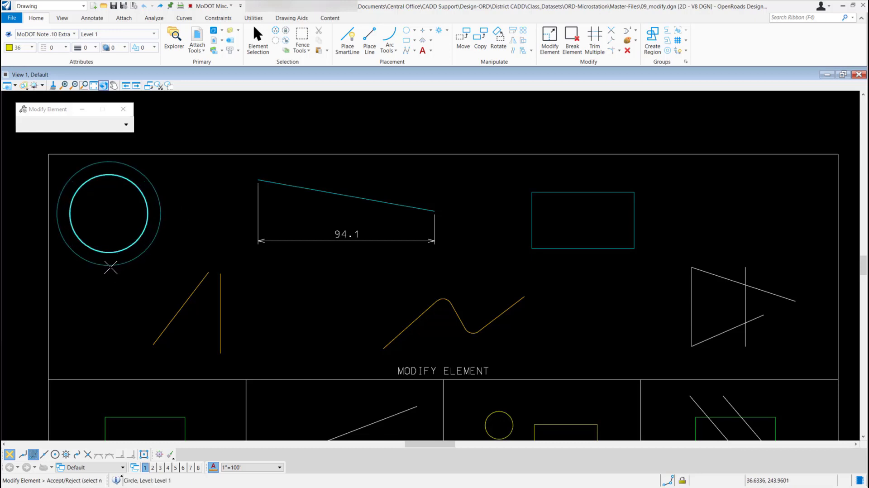
{"action": "left_click", "coordinate": [110, 235]}
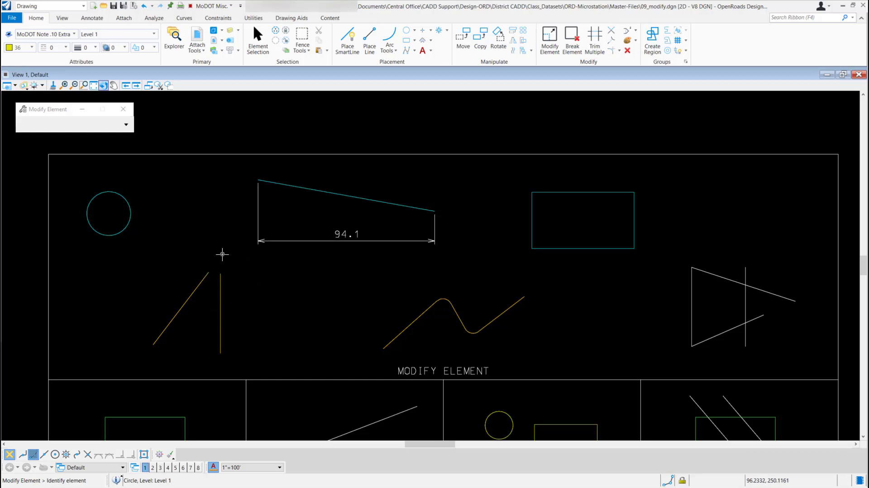
Step: Snap the slanted orange line's upper end to the top of the adjacent vertical line, and stretch the dimensioned line's left end to about 130.4 horizontally
{"action": "left_click", "coordinate": [208, 274]}
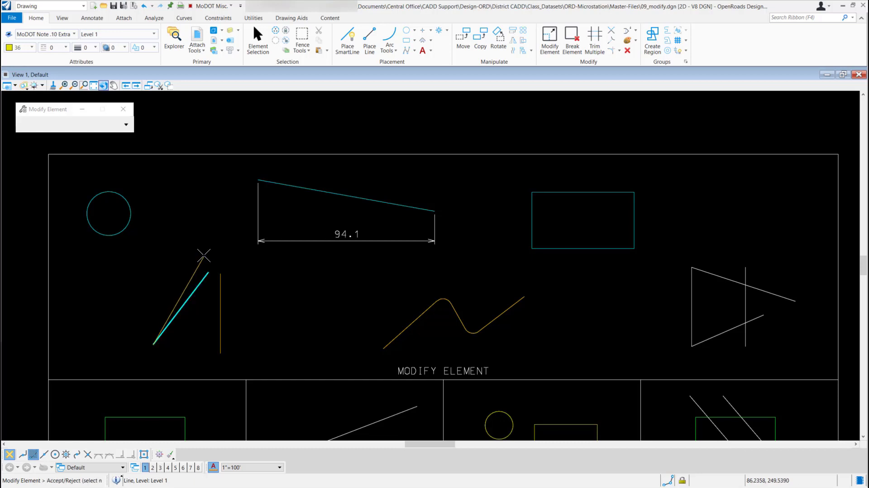
{"action": "left_click", "coordinate": [220, 273]}
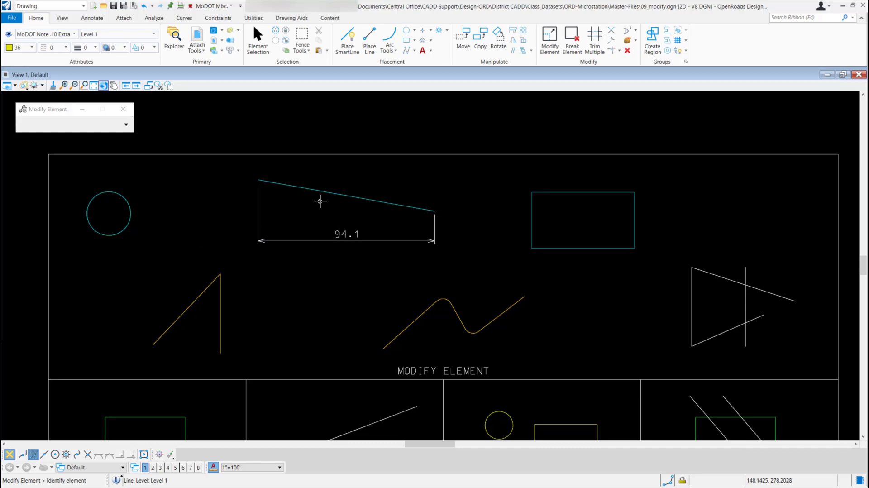
{"action": "left_click", "coordinate": [258, 176]}
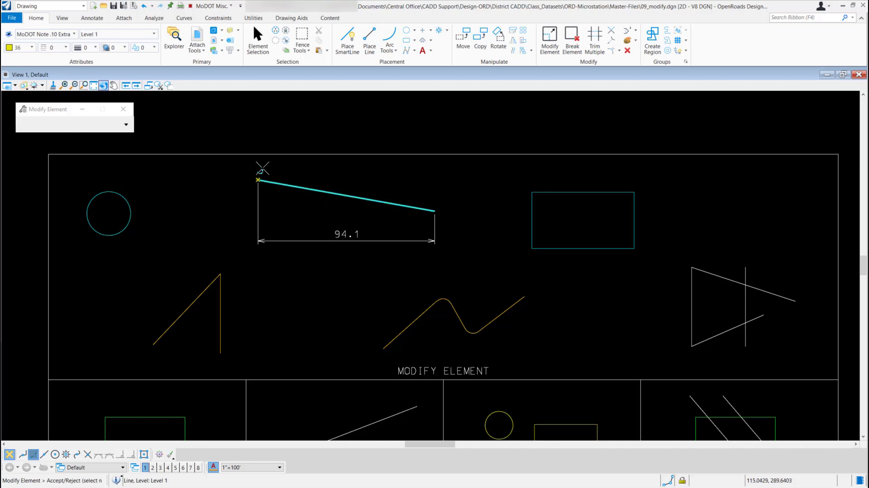
{"action": "left_click", "coordinate": [189, 176]}
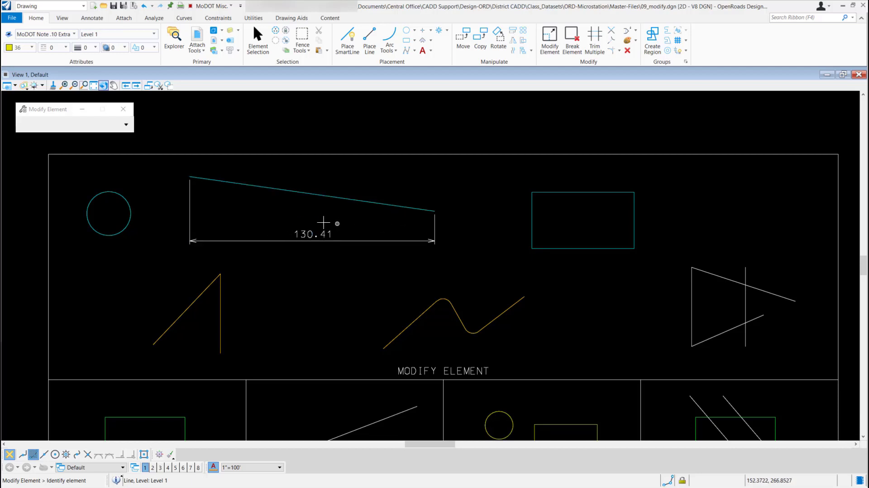
Step: Move the dimension line farther below the sloped line and place its text outside the left extension line
{"action": "left_click", "coordinate": [268, 242]}
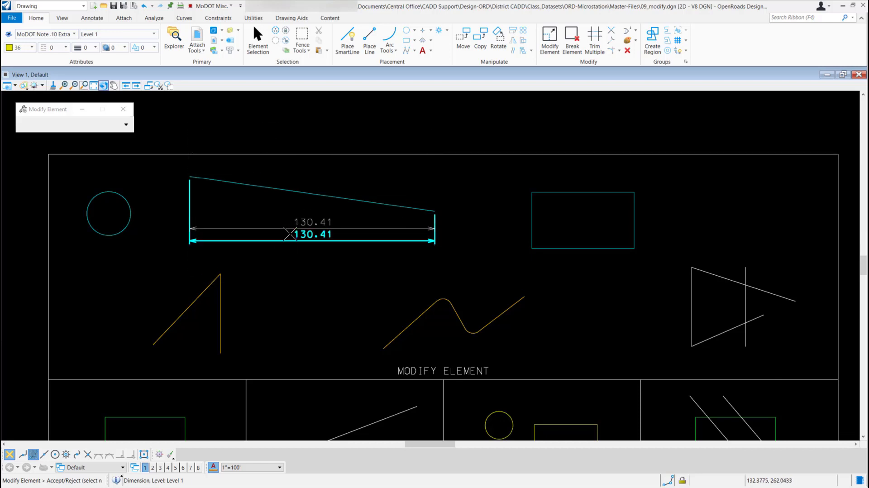
{"action": "left_click", "coordinate": [289, 253]}
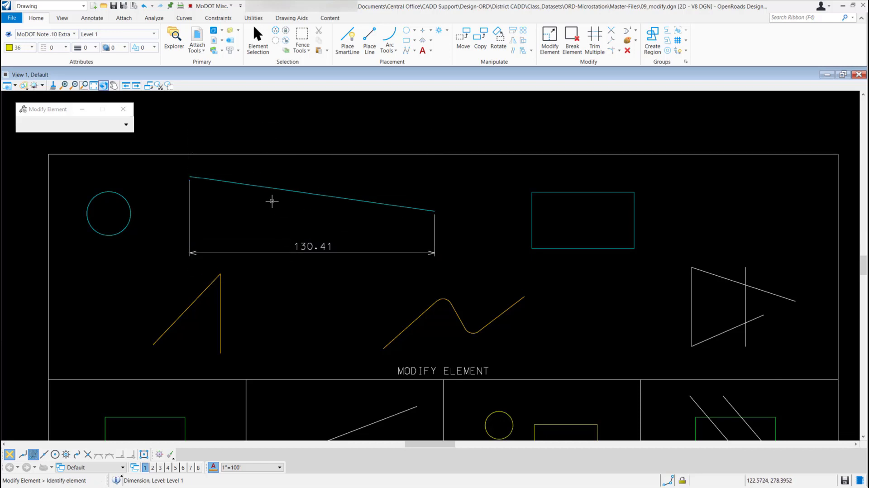
{"action": "left_click", "coordinate": [300, 240]}
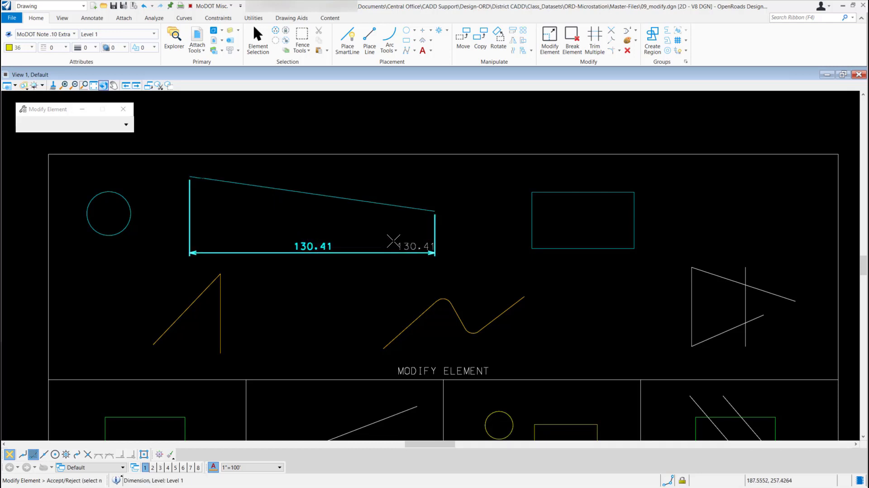
{"action": "left_click", "coordinate": [140, 244]}
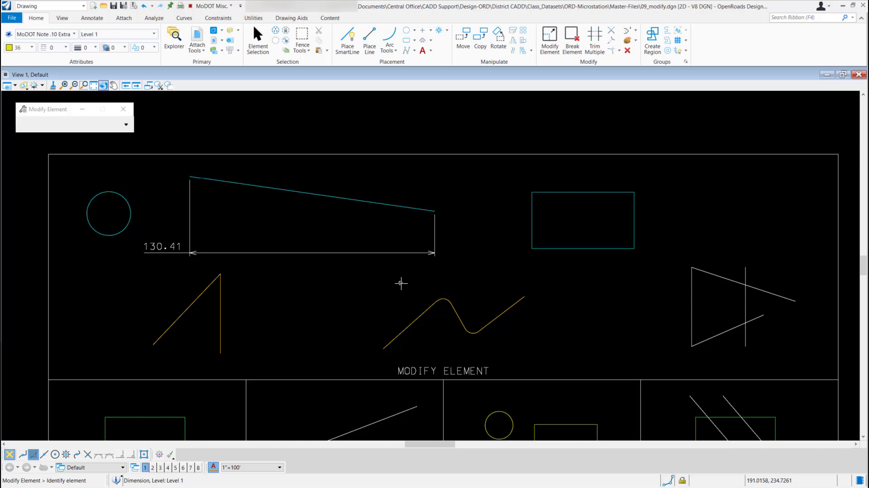
Step: Reshape the orange complex chain by moving its left end up and outward, its right end down, and its upper rounded vertex lower
{"action": "left_click", "coordinate": [386, 347]}
{"action": "left_click", "coordinate": [360, 325]}
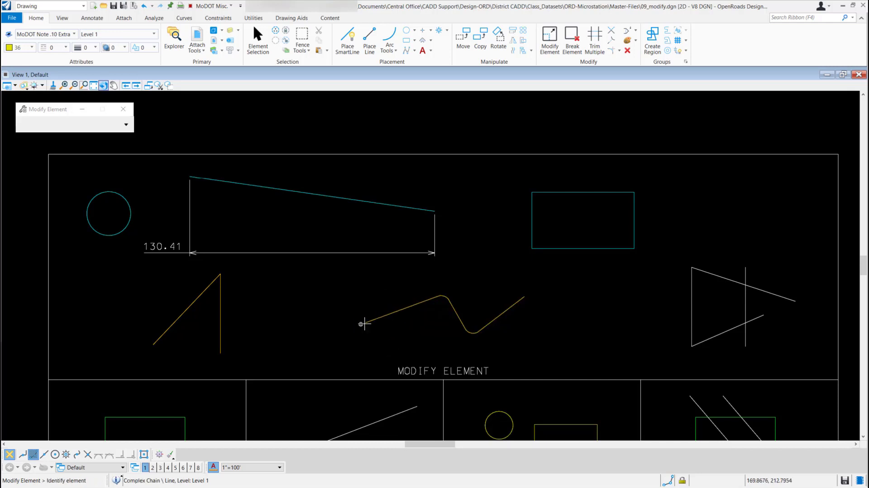
{"action": "left_click", "coordinate": [524, 297]}
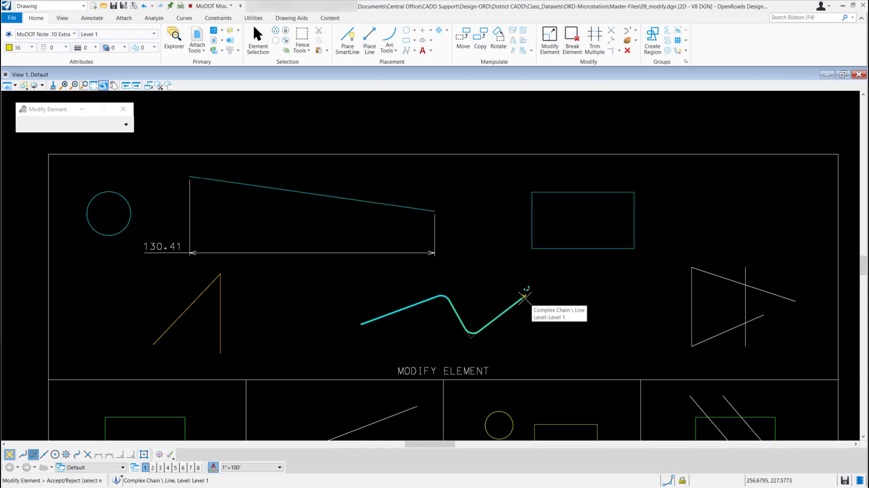
{"action": "left_click", "coordinate": [539, 318]}
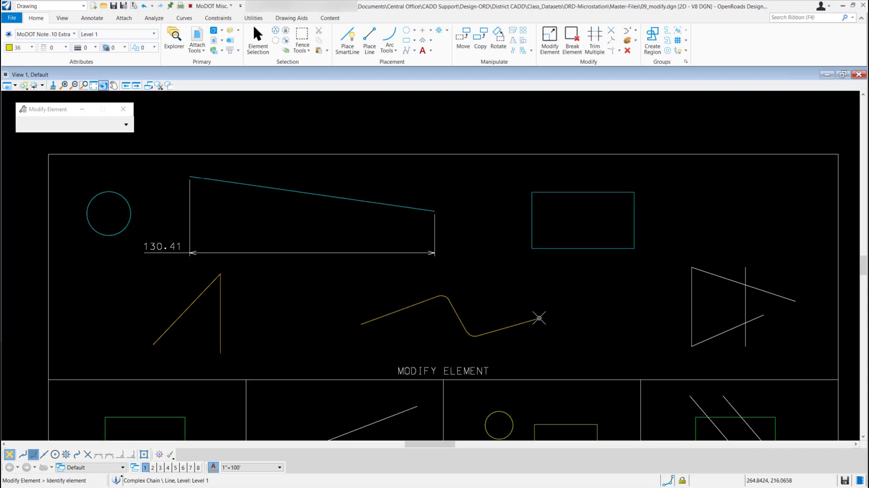
{"action": "left_click", "coordinate": [447, 292]}
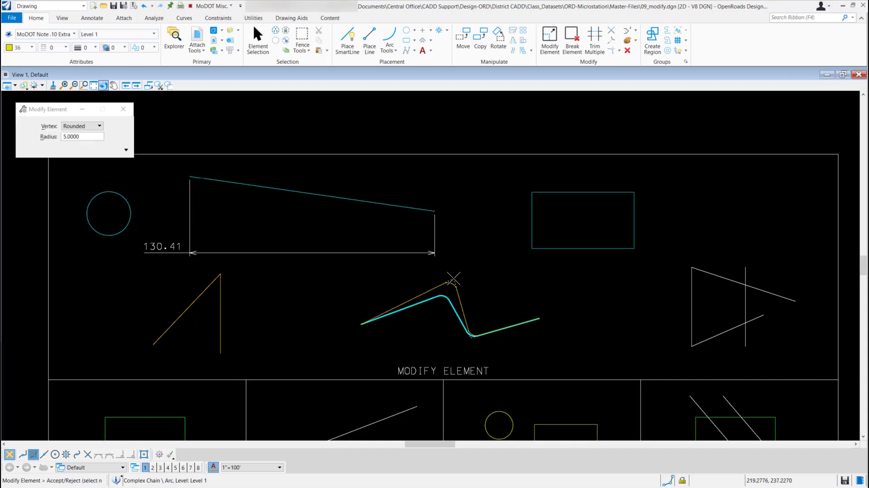
{"action": "left_click", "coordinate": [436, 305]}
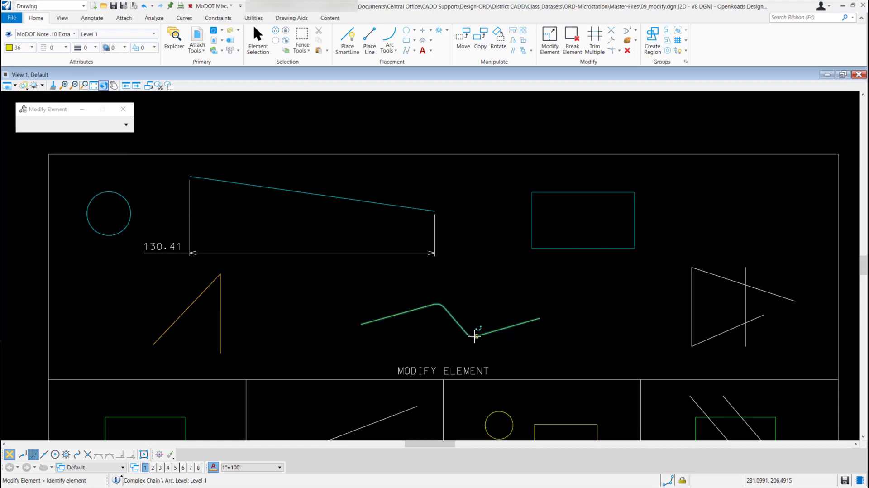
Step: Change the orange chain's lower rounded vertex to Sharp and place it slightly lower
{"action": "left_click", "coordinate": [471, 336]}
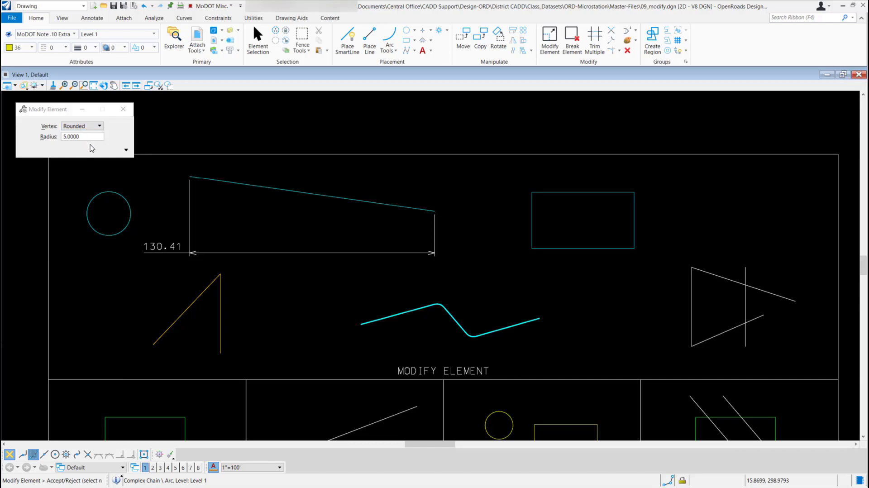
{"action": "left_click", "coordinate": [83, 127]}
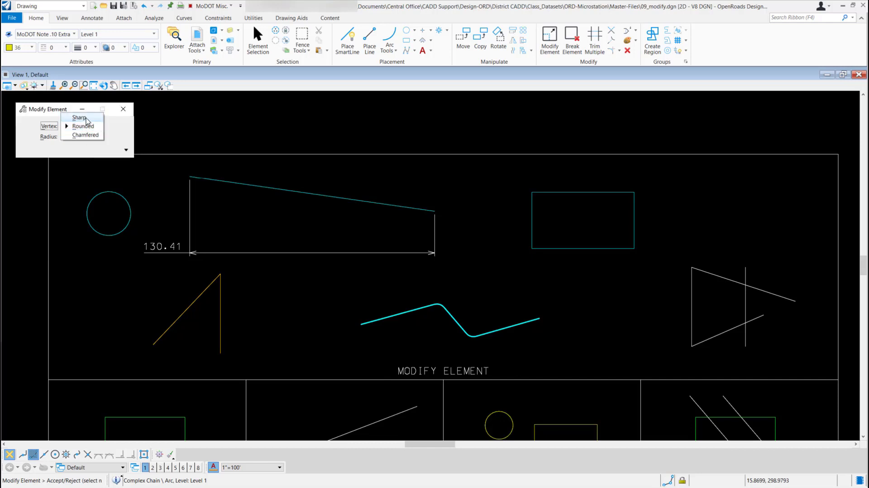
{"action": "left_click", "coordinate": [79, 118]}
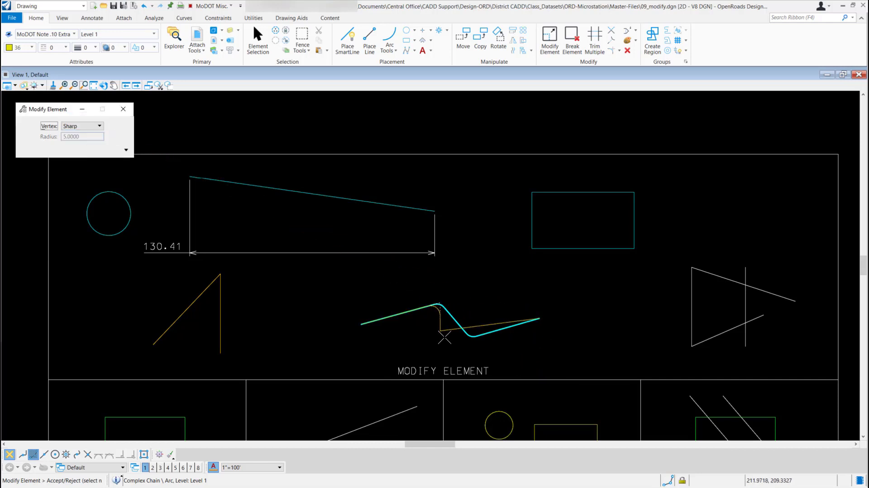
{"action": "left_click", "coordinate": [468, 343]}
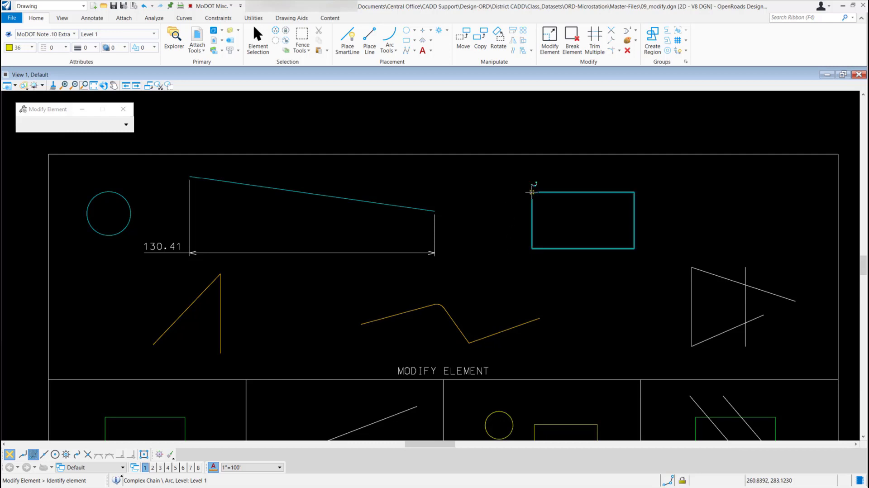
Step: Resize the rectangle with Sharp, Orthogonal vertices, moving its upper-left corner outward and its lower-right corner slightly inward
{"action": "left_click", "coordinate": [531, 202]}
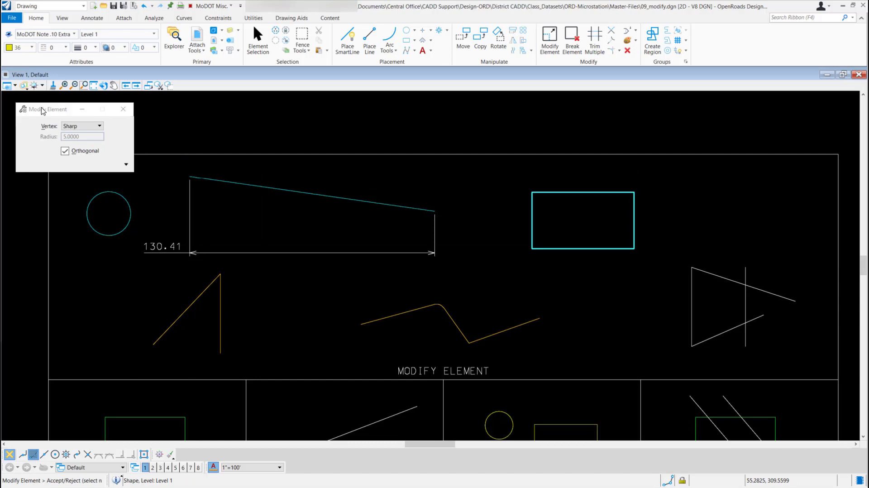
{"action": "left_click", "coordinate": [84, 126]}
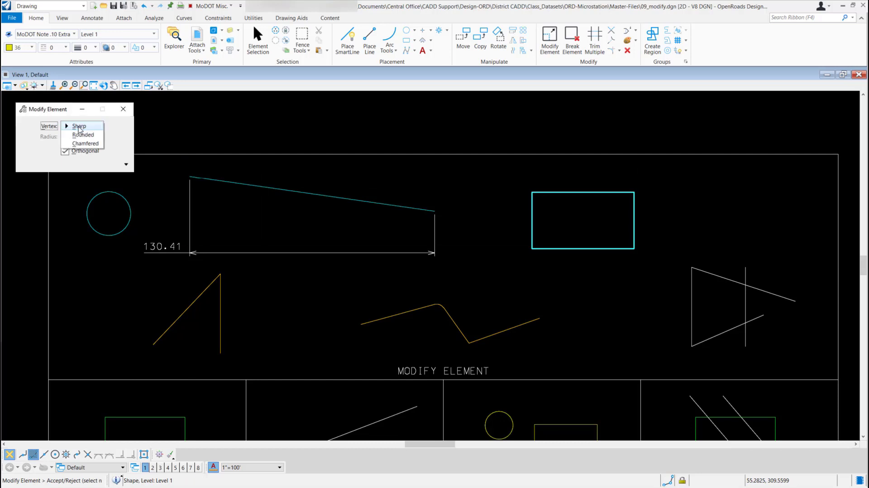
{"action": "left_click", "coordinate": [61, 116]}
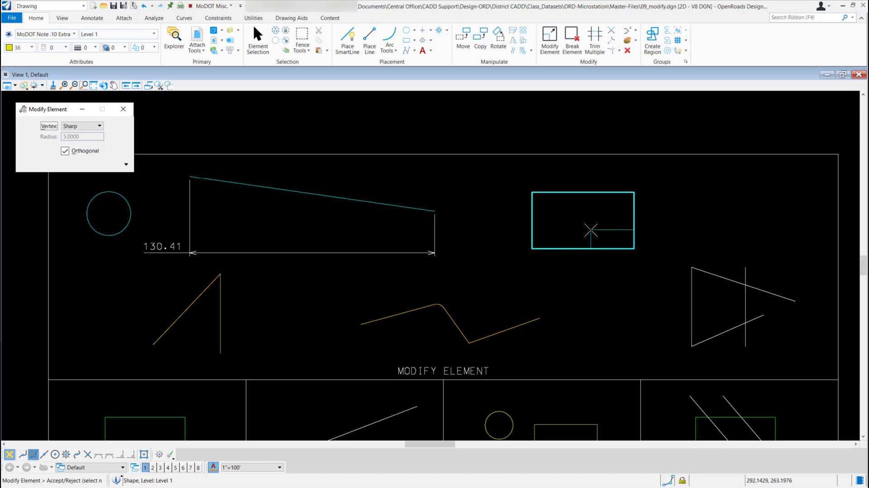
{"action": "left_click", "coordinate": [507, 181]}
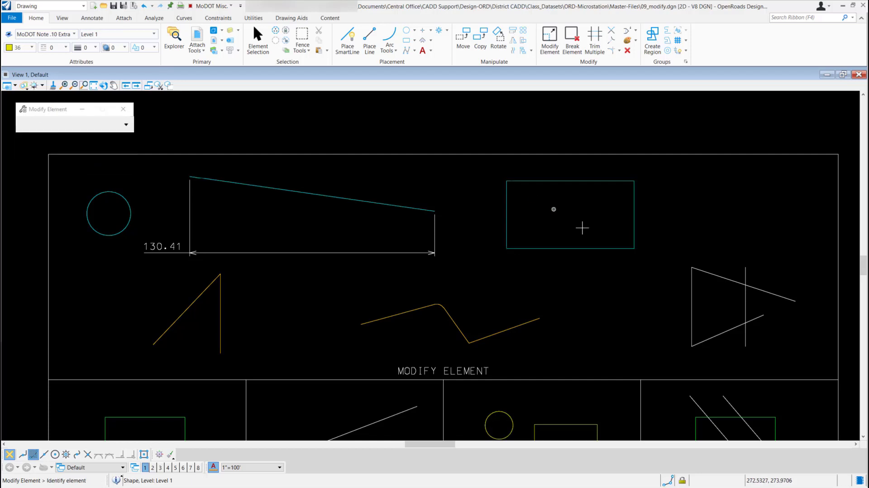
{"action": "left_click", "coordinate": [634, 248]}
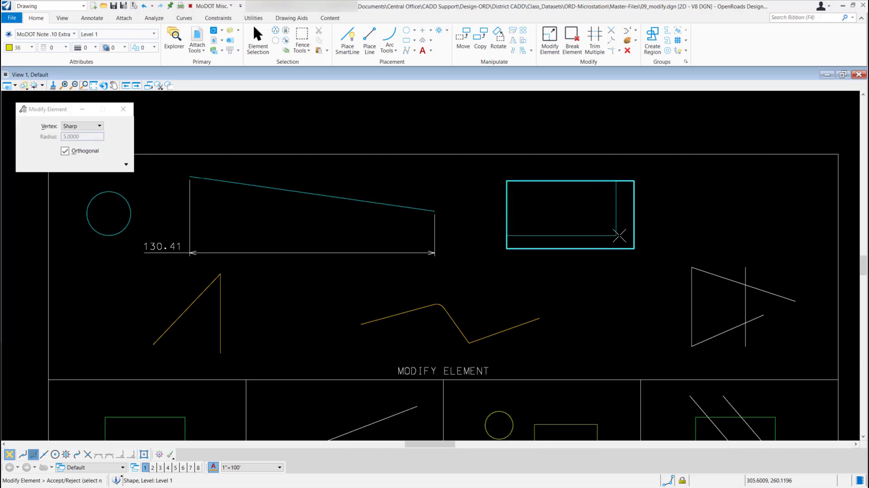
{"action": "left_click", "coordinate": [622, 241]}
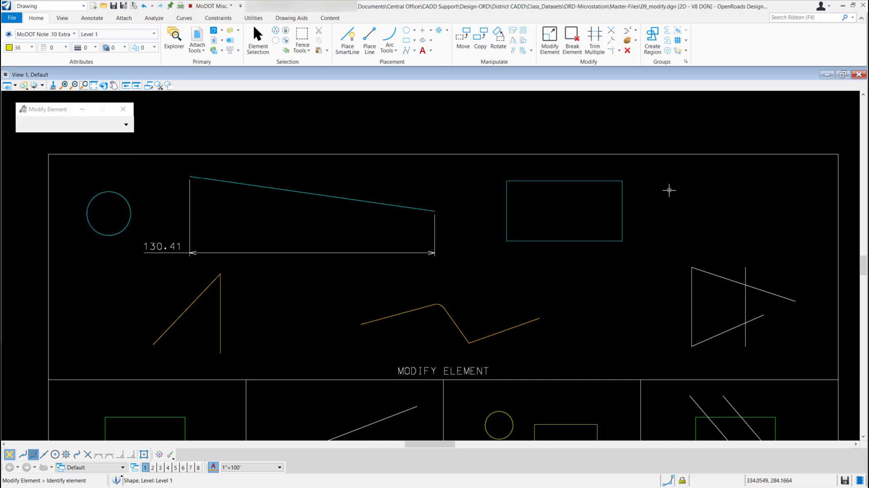
Step: Skew the rectangle by moving its bottom edge down and to the right, and its left edge inward
{"action": "left_click", "coordinate": [569, 240]}
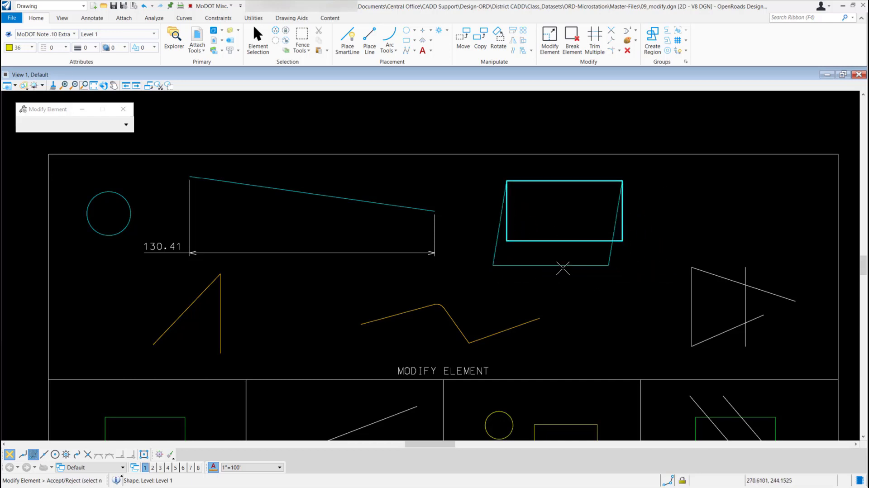
{"action": "left_click", "coordinate": [602, 270]}
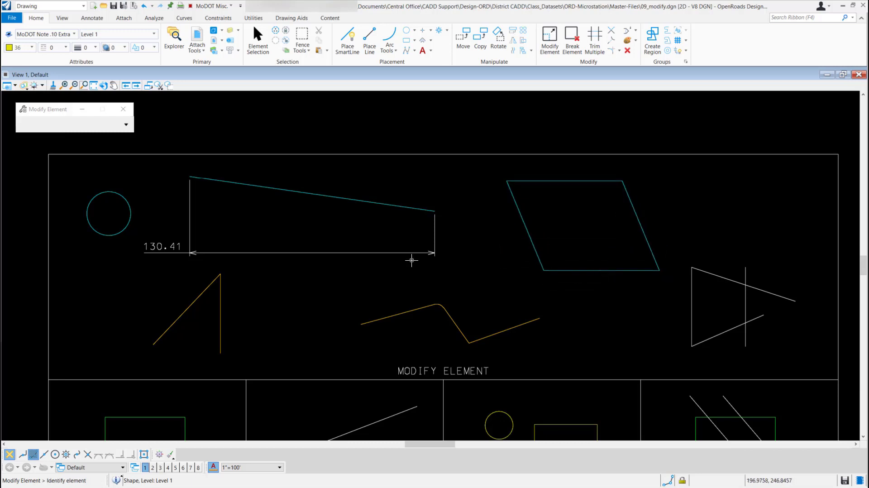
{"action": "key", "text": "ctrl+z"}
{"action": "left_click", "coordinate": [524, 223]}
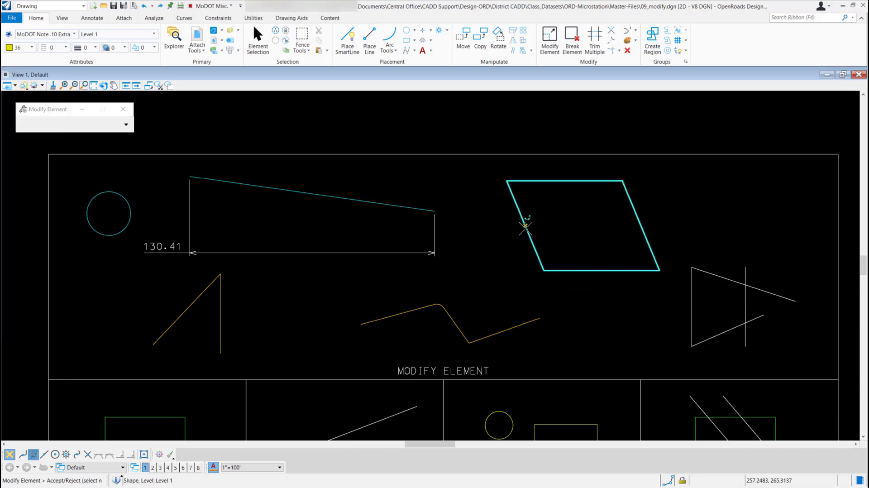
{"action": "left_click", "coordinate": [577, 236]}
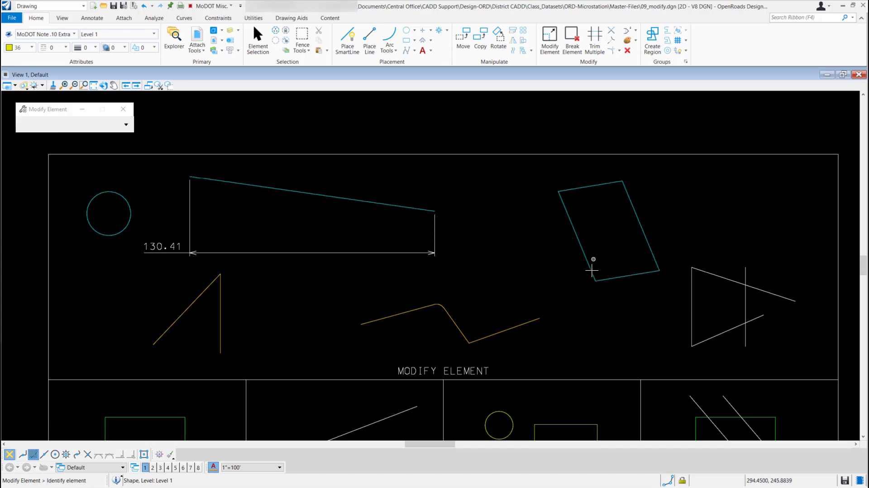
Step: Move the skewed shape's upper-left corner up and to the left, and shift its lower corners up and to the left
{"action": "left_click", "coordinate": [557, 191]}
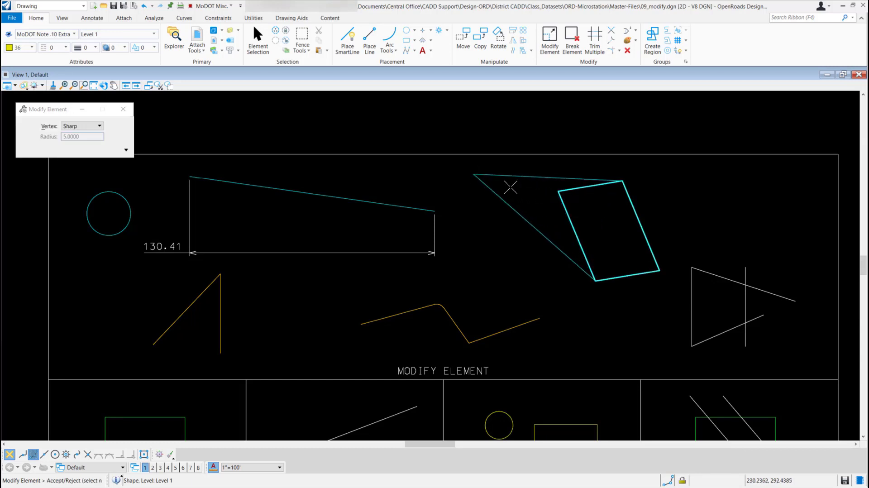
{"action": "left_click", "coordinate": [534, 174]}
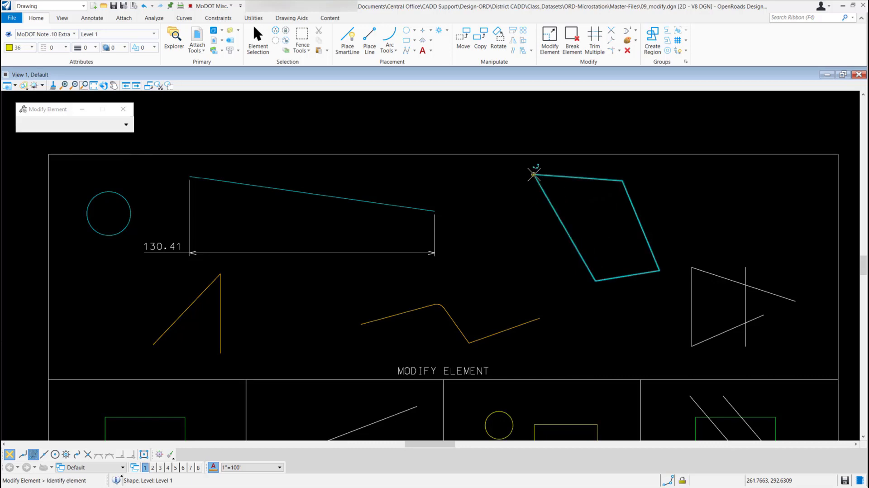
{"action": "left_click", "coordinate": [658, 268]}
{"action": "left_click", "coordinate": [634, 239]}
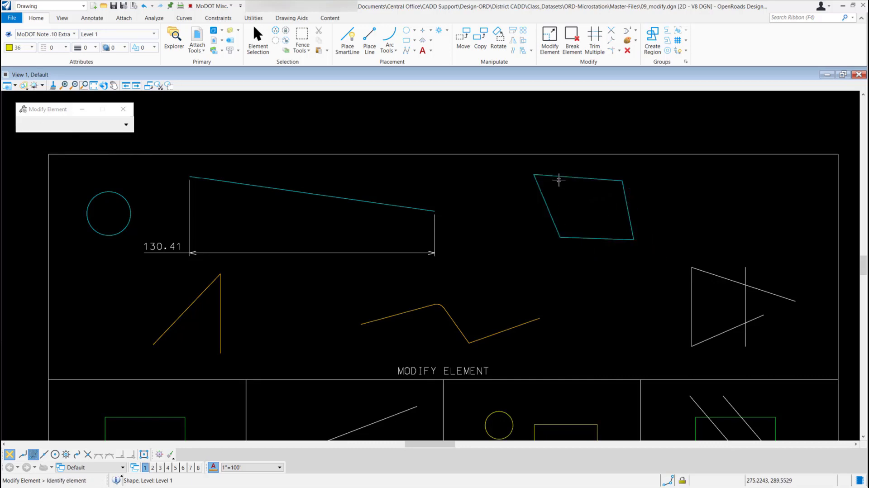
Step: Snap the free ends of the two slanted white lines to the top and bottom of the crossing vertical line, forming a closed rectangle
{"action": "left_click", "coordinate": [797, 302]}
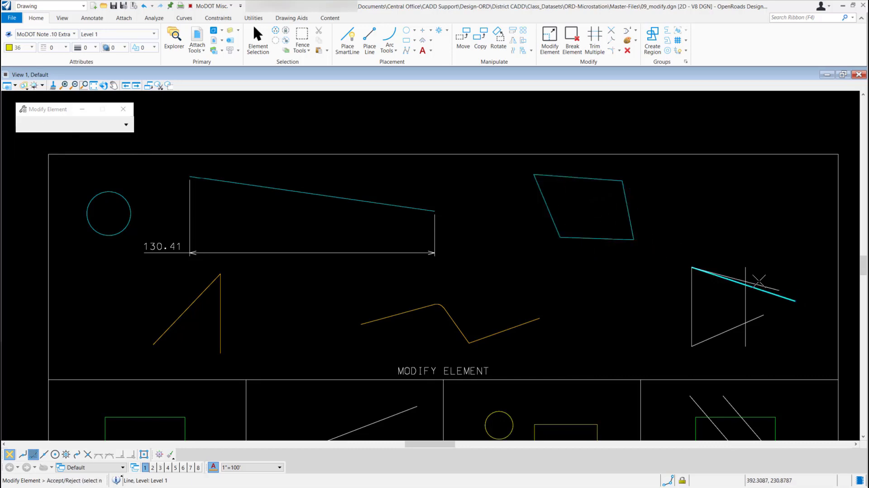
{"action": "left_click", "coordinate": [747, 268]}
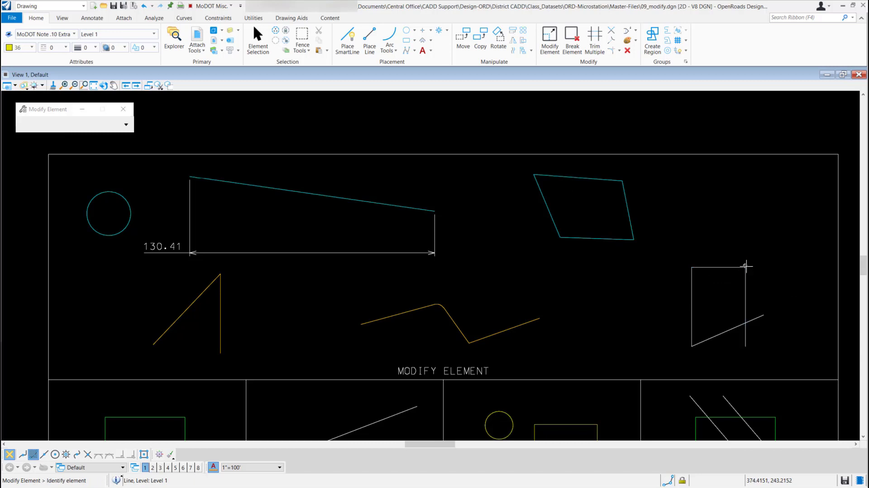
{"action": "left_click", "coordinate": [765, 316]}
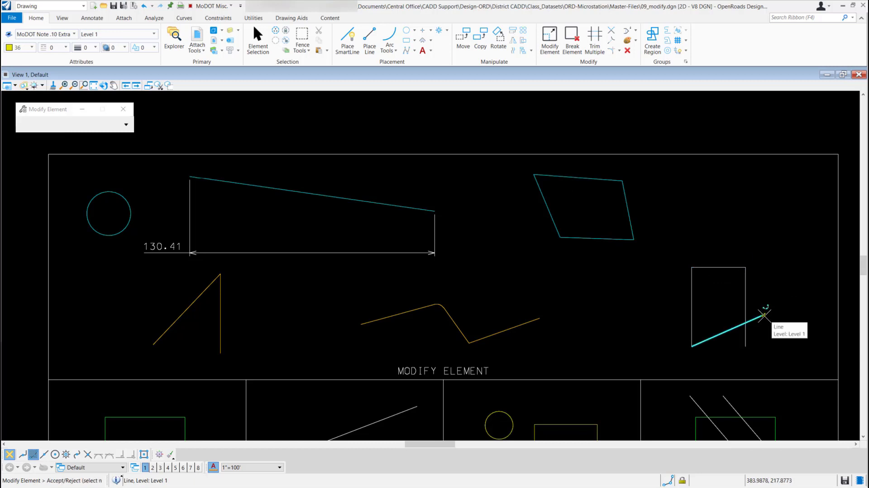
{"action": "left_click", "coordinate": [745, 347]}
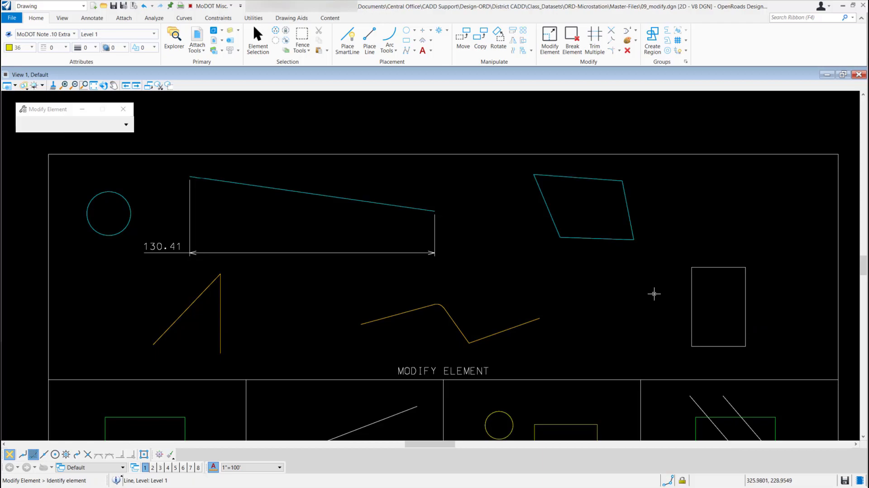